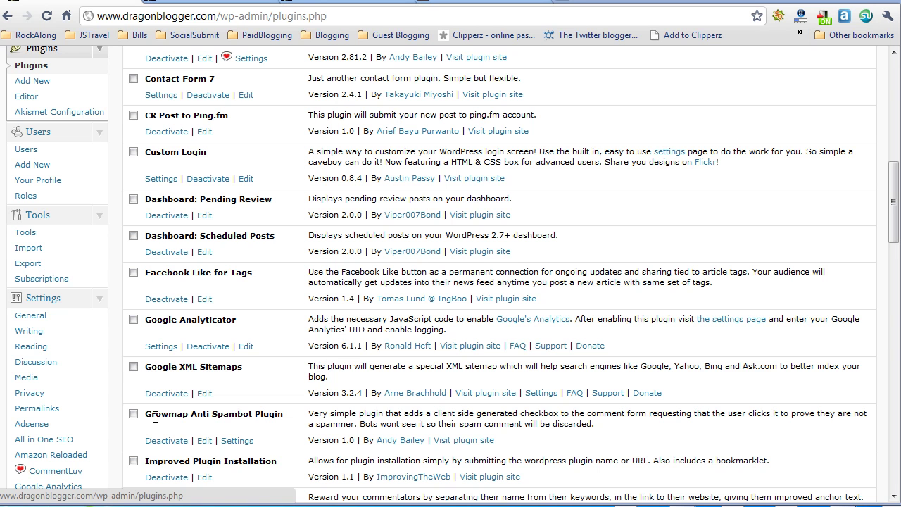
Step: Open the Growmap Anti Spambot settings, then switch to the Internet Explorer test comment form
click(239, 441)
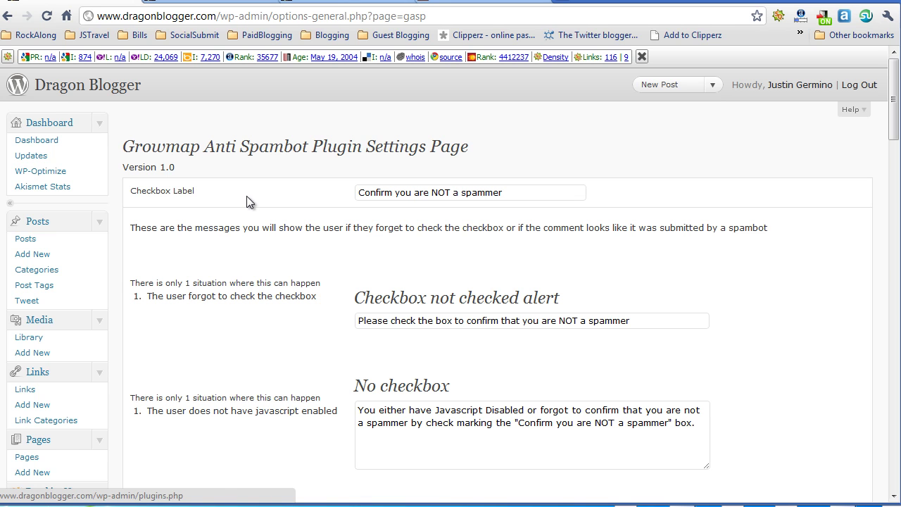
key(alt+Tab)
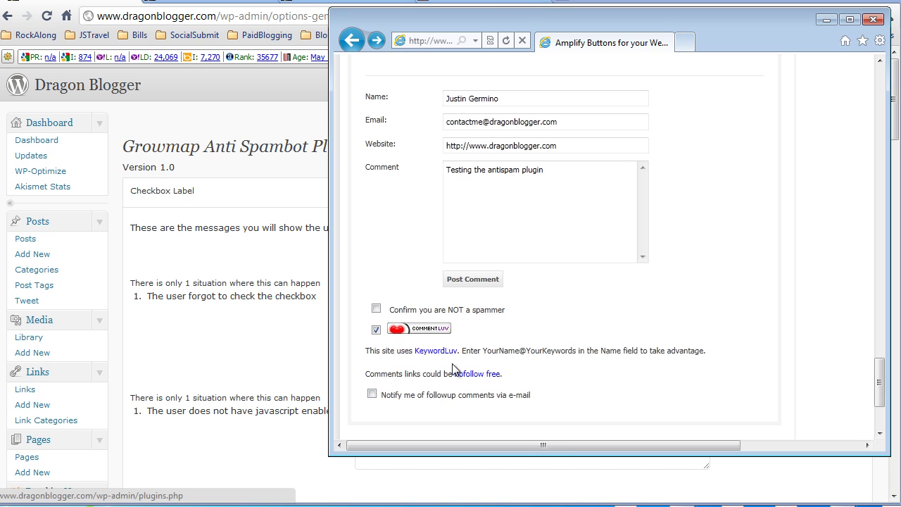
Step: Highlight the 'Confirm you are NOT a spammer' checkbox label on the comment form
drag(395, 309, 510, 308)
click(513, 308)
drag(388, 310, 491, 309)
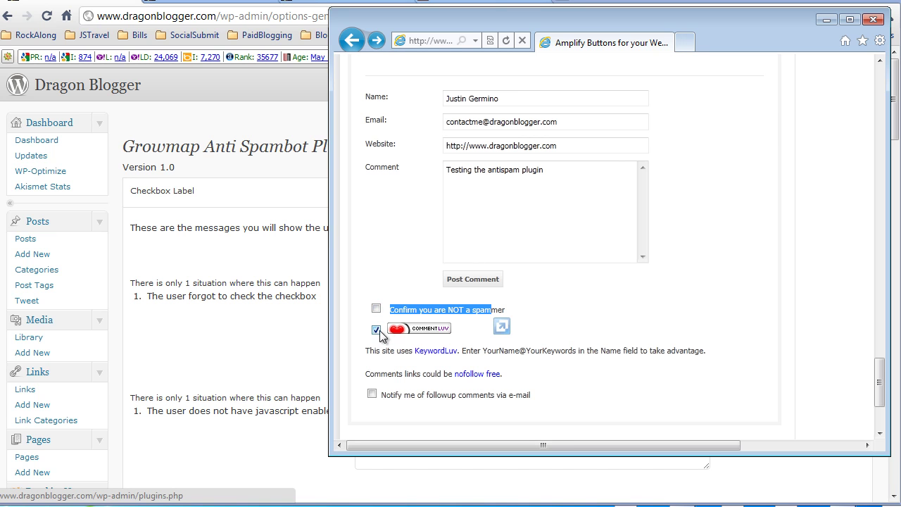
Step: Post the comment with the box unticked, view the spam error, and return to the form
click(472, 282)
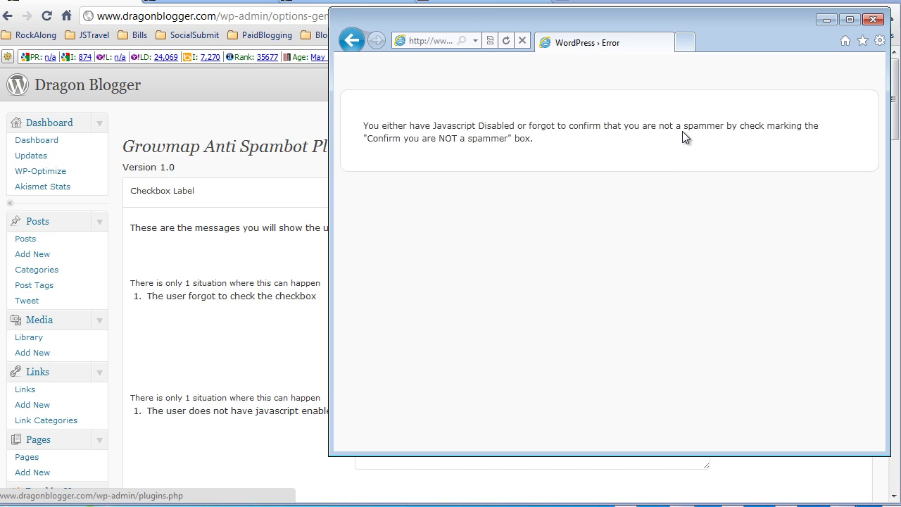
click(349, 42)
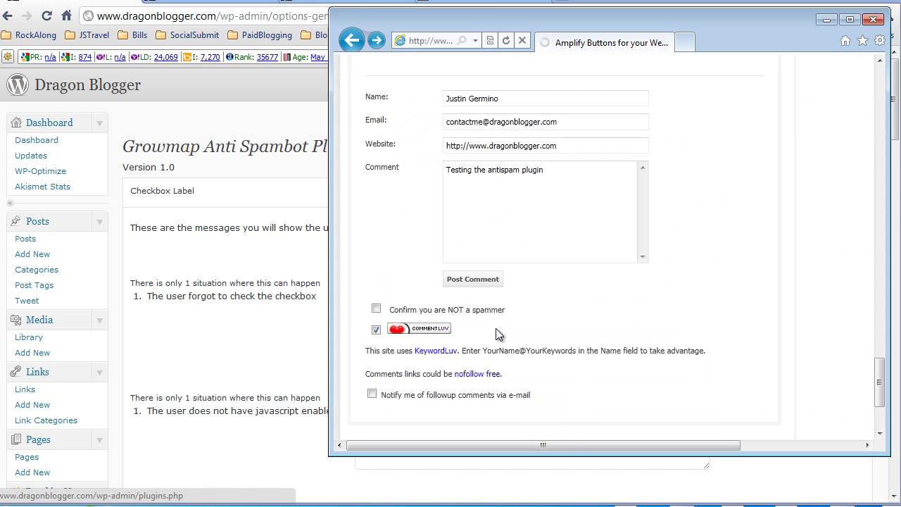
scroll(495, 311, down, 2)
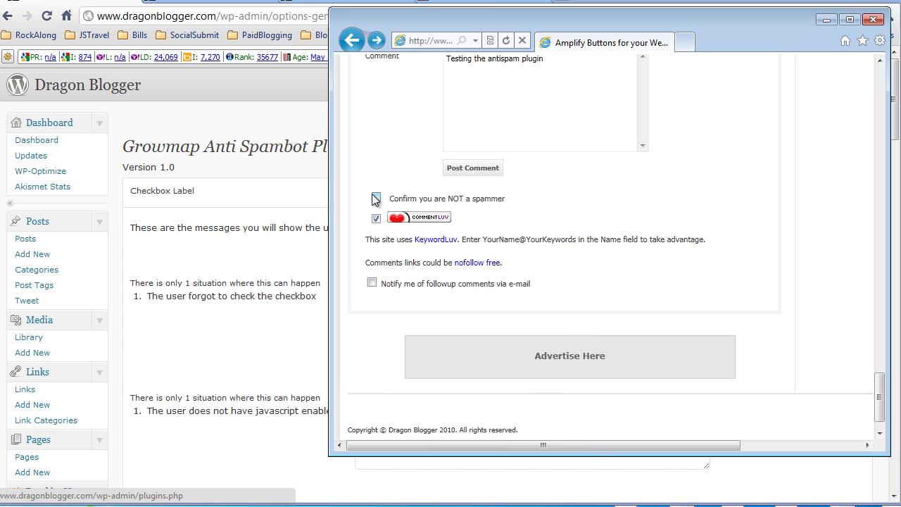
Step: Review the 'Checkbox not checked' alert and 'No checkbox' message texts on the plugin settings page
click(205, 271)
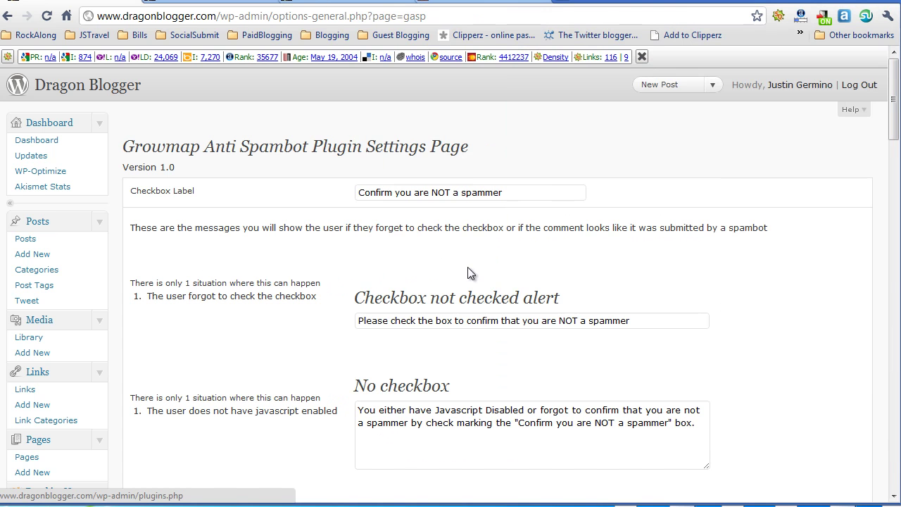
scroll(471, 265, down, 3)
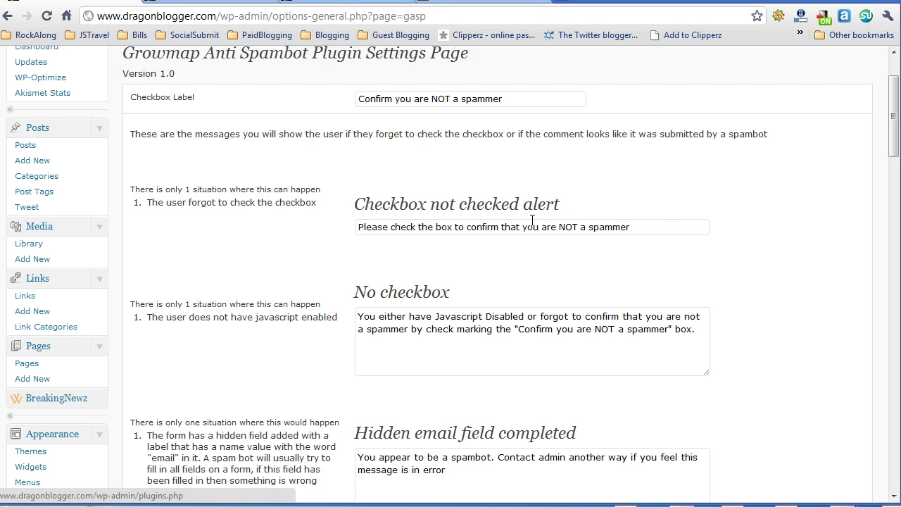
drag(634, 227, 313, 226)
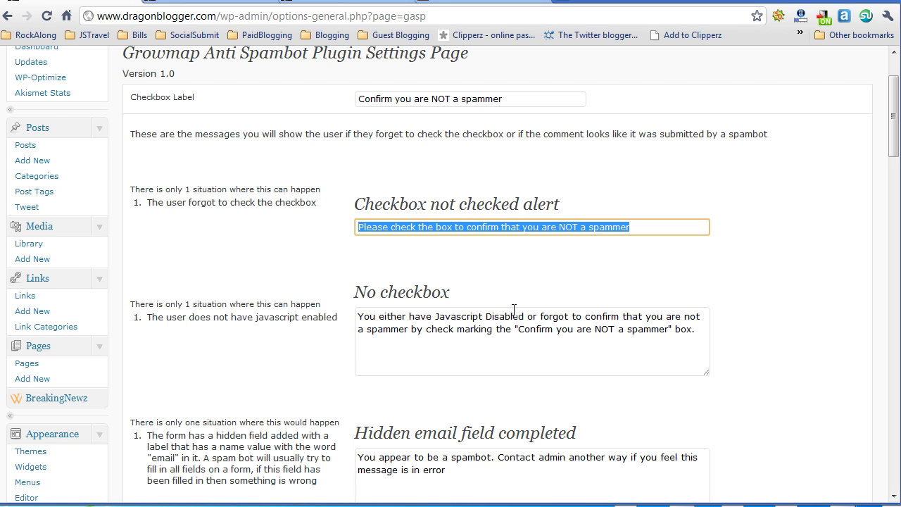
drag(694, 330, 360, 304)
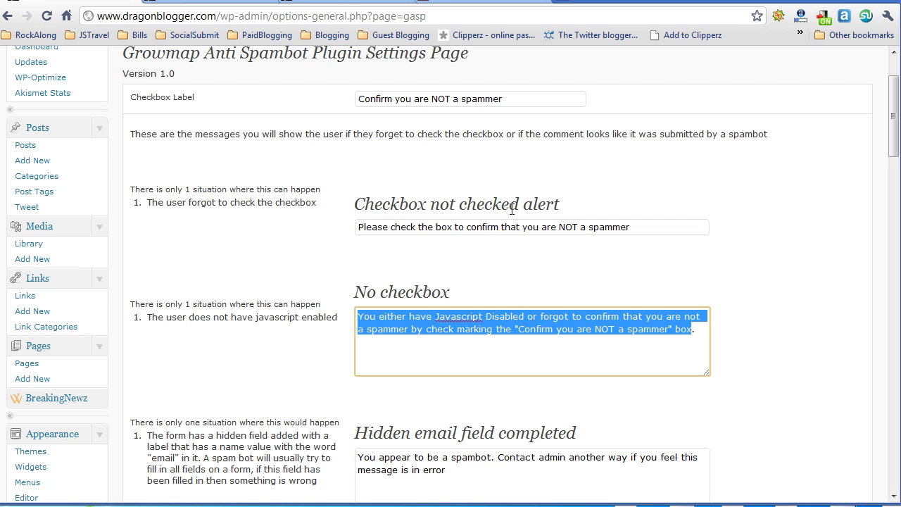
drag(639, 226, 338, 236)
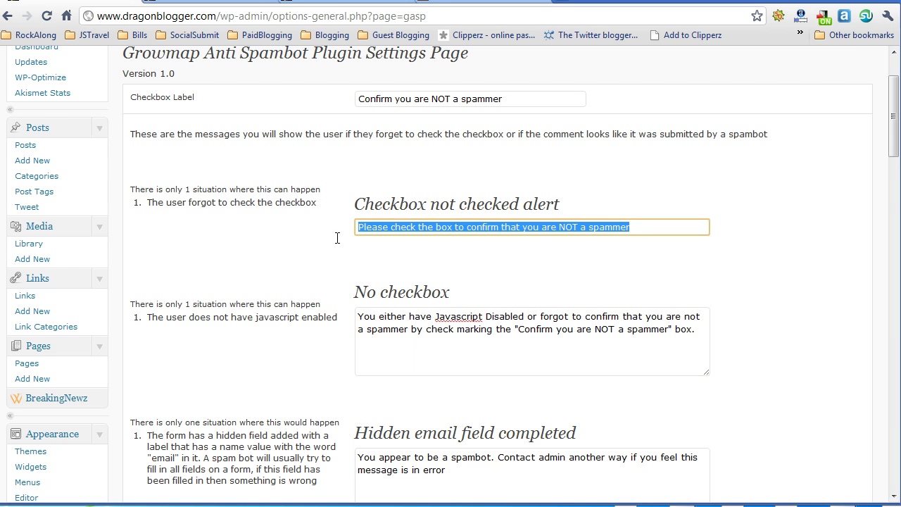
click(411, 346)
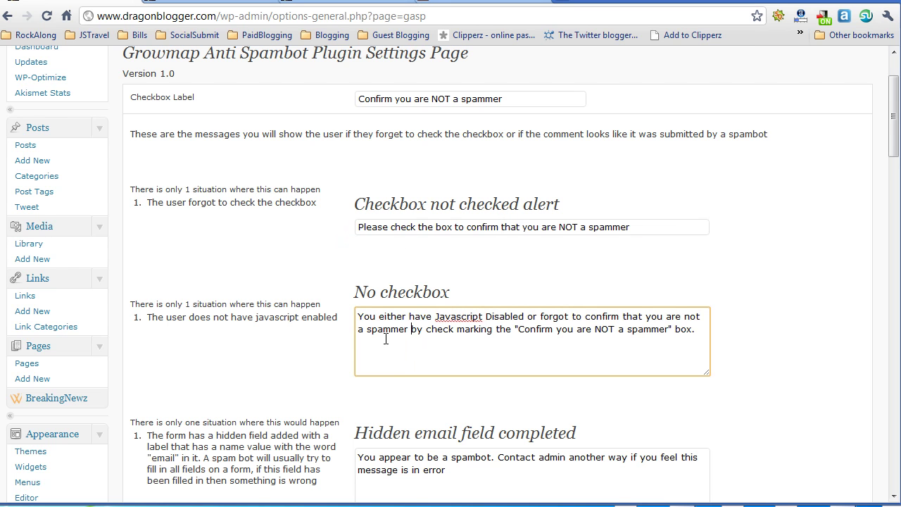
scroll(434, 335, down, 3)
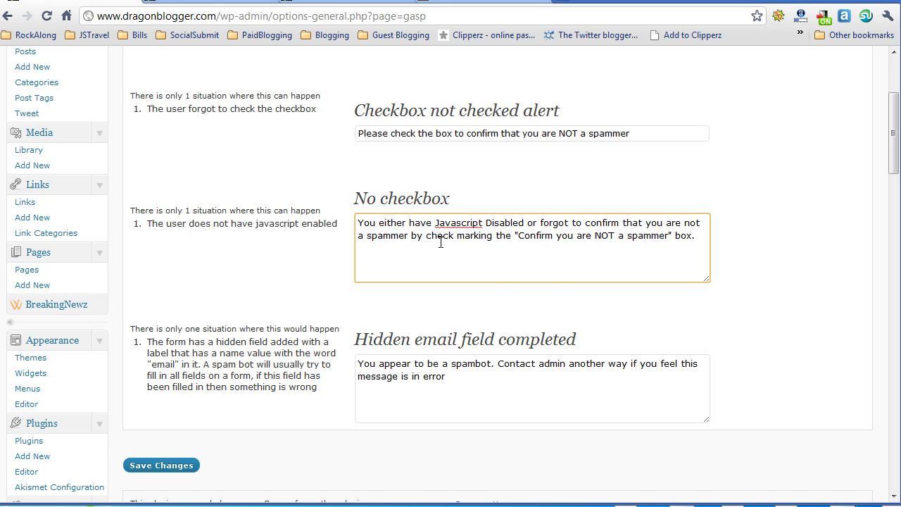
Step: Highlight the 'Hidden email field completed' spambot message text
scroll(542, 283, down, 3)
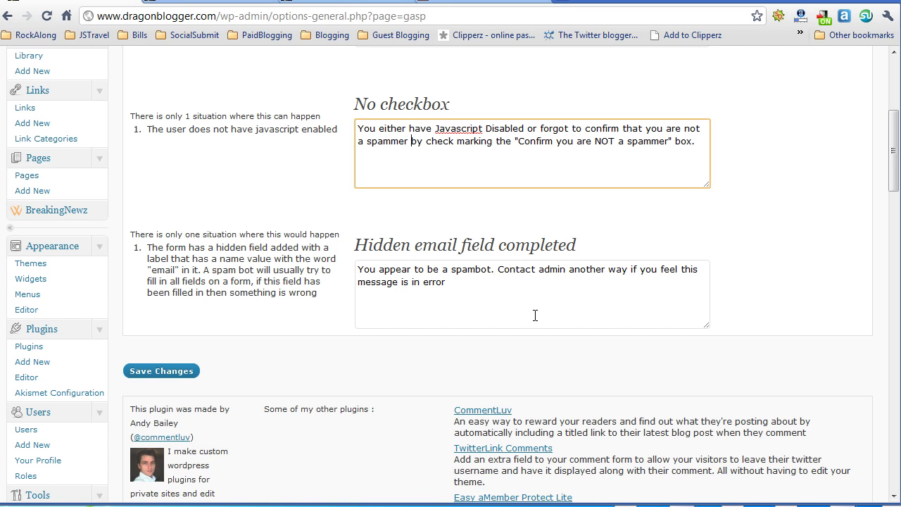
click(457, 286)
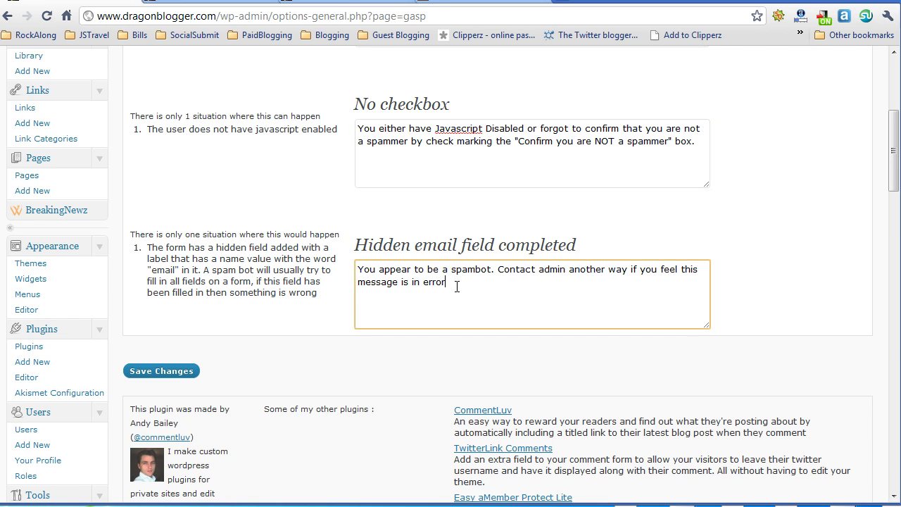
drag(457, 286, 351, 266)
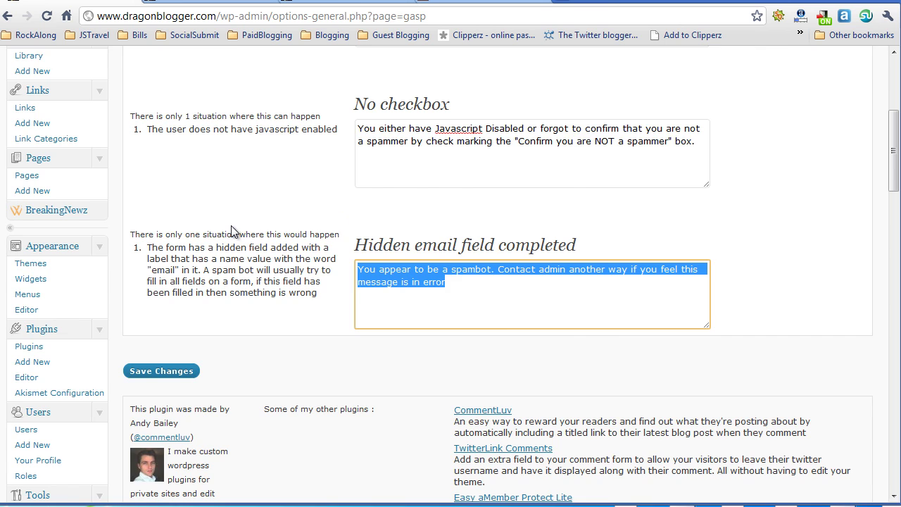
Step: Go to the WordPress admin Dashboard
scroll(231, 225, up, 3)
scroll(230, 226, up, 2)
click(50, 122)
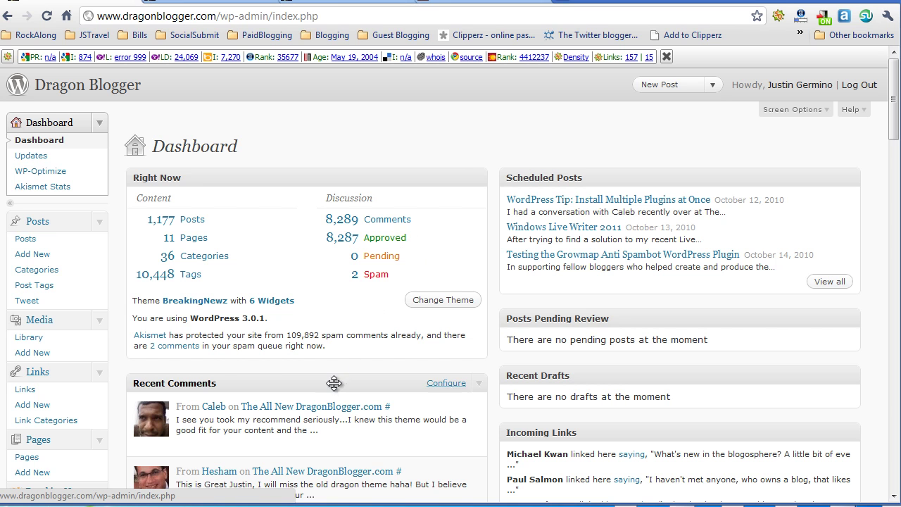
mouse_move(377, 381)
scroll(374, 381, down, 3)
scroll(374, 390, up, 1)
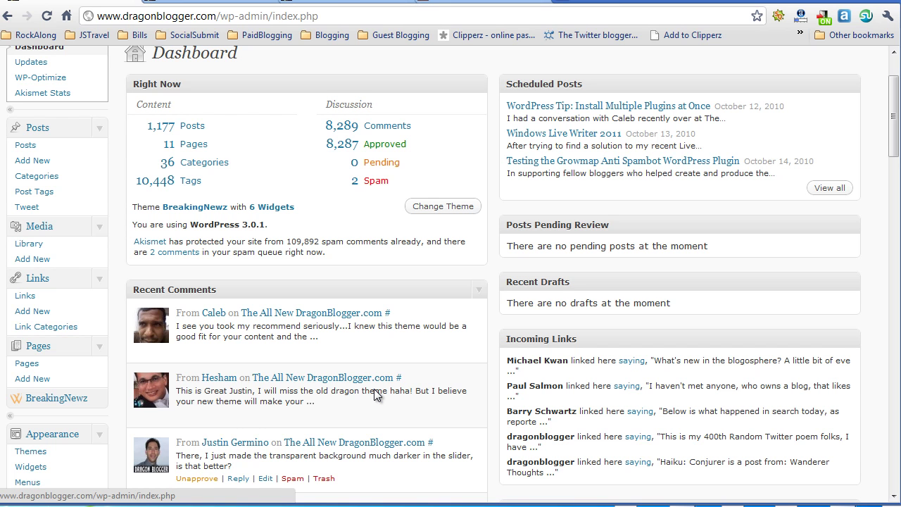
mouse_move(321, 419)
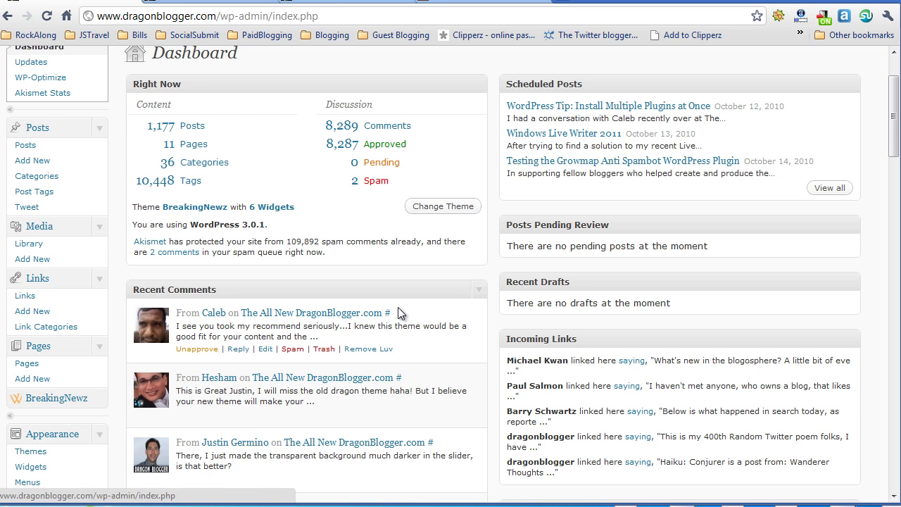
scroll(397, 312, up, 3)
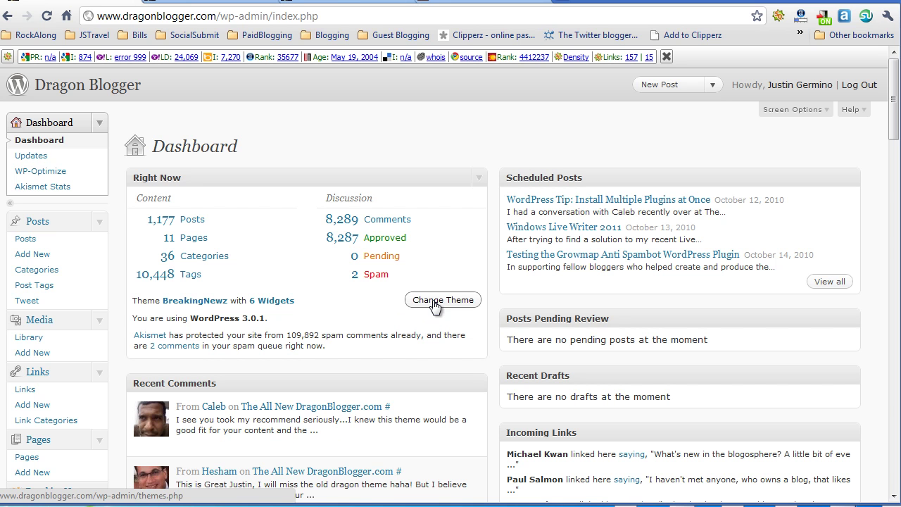
scroll(362, 383, down, 3)
mouse_move(324, 360)
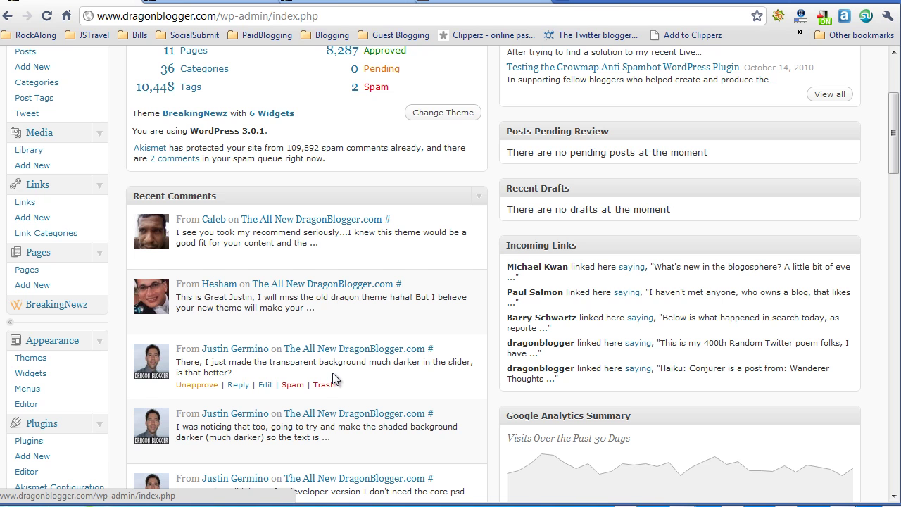
scroll(334, 378, up, 3)
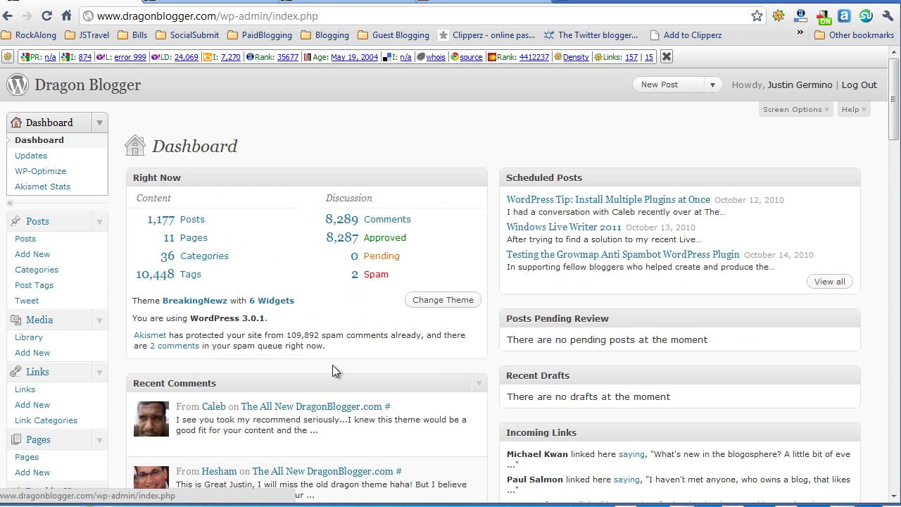